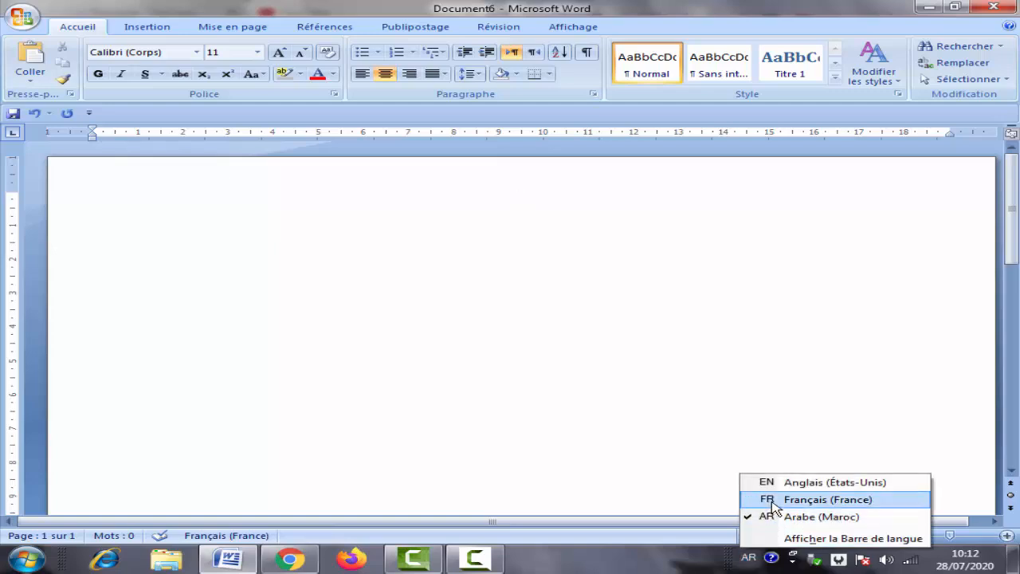
Step: Switch the keyboard input language from Arabic (Morocco) to FR Français (France)
left_click(774, 502)
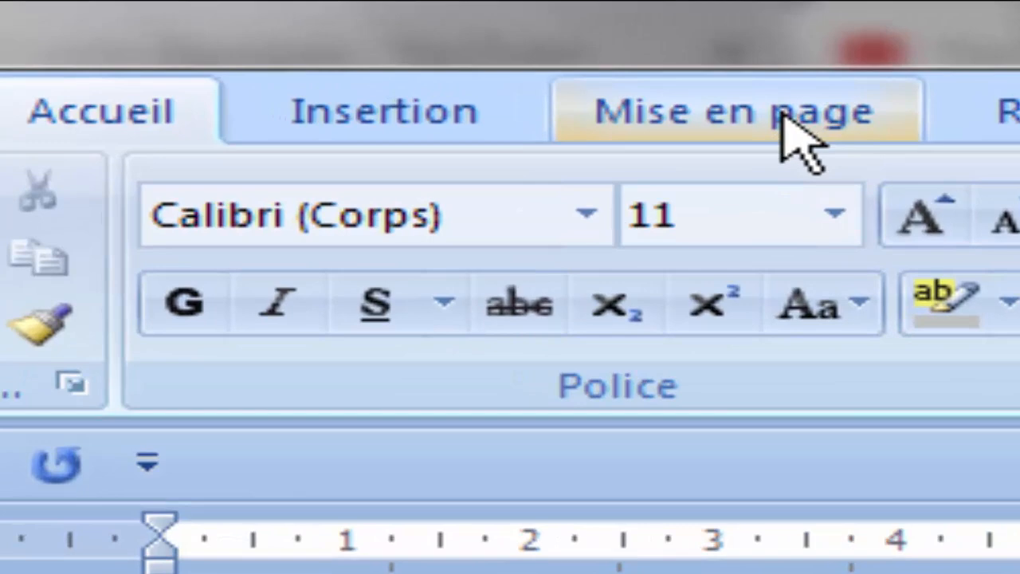
Step: In Page Setup, set the top, bottom, left and right margins to 2 cm each
left_click(781, 113)
left_click(677, 216)
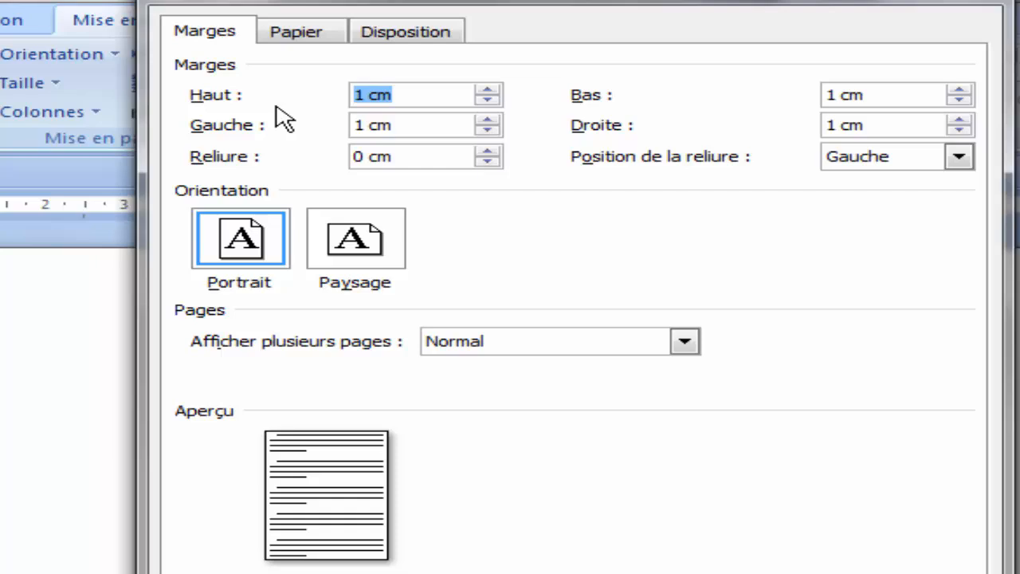
type("2")
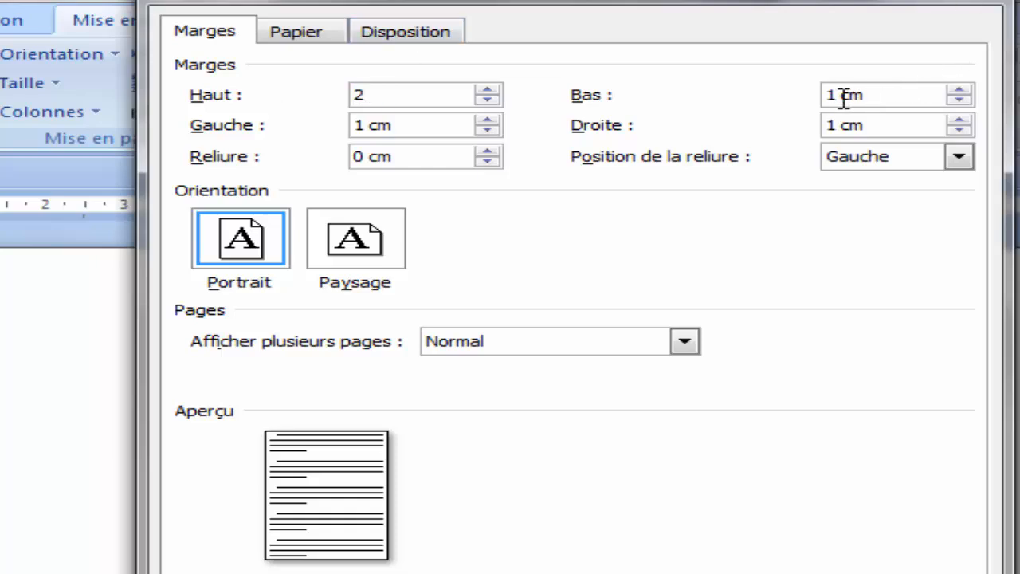
key("Tab")
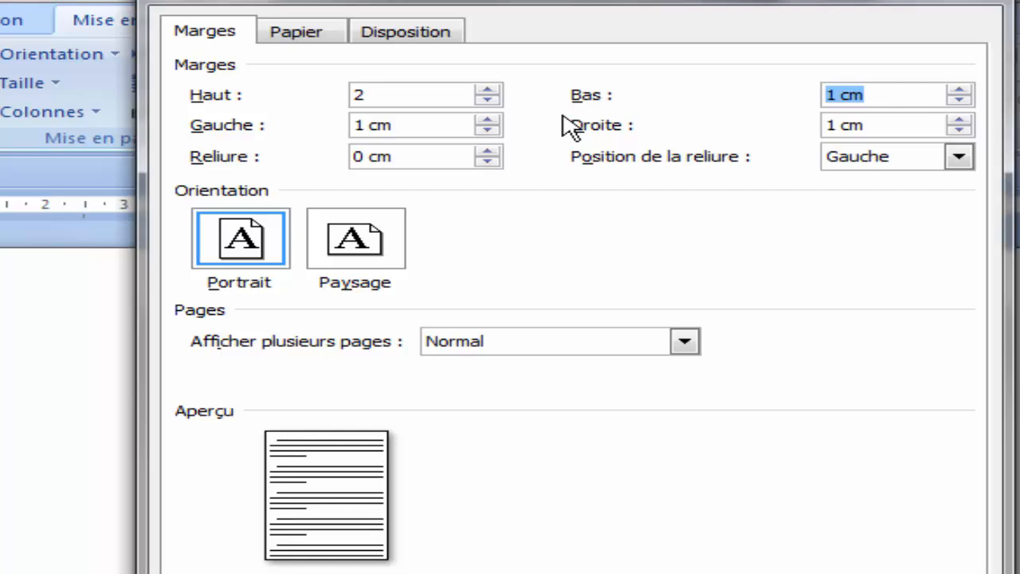
type("2")
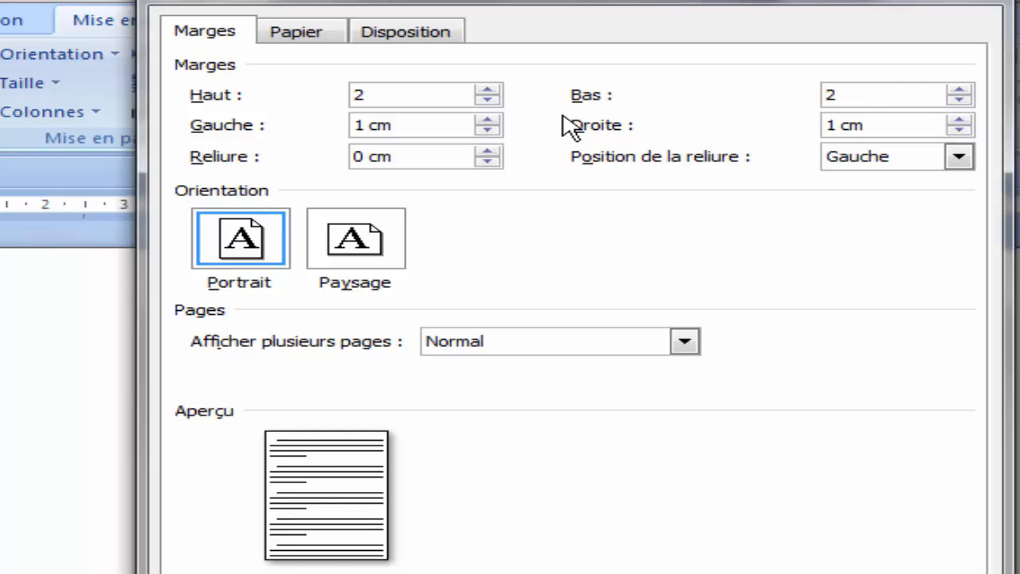
key("Tab")
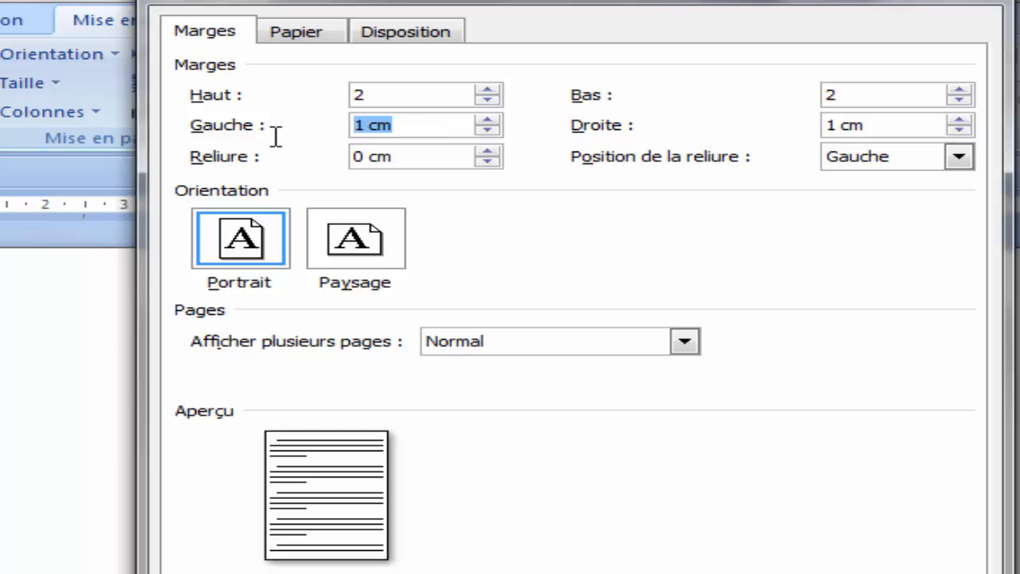
type("2")
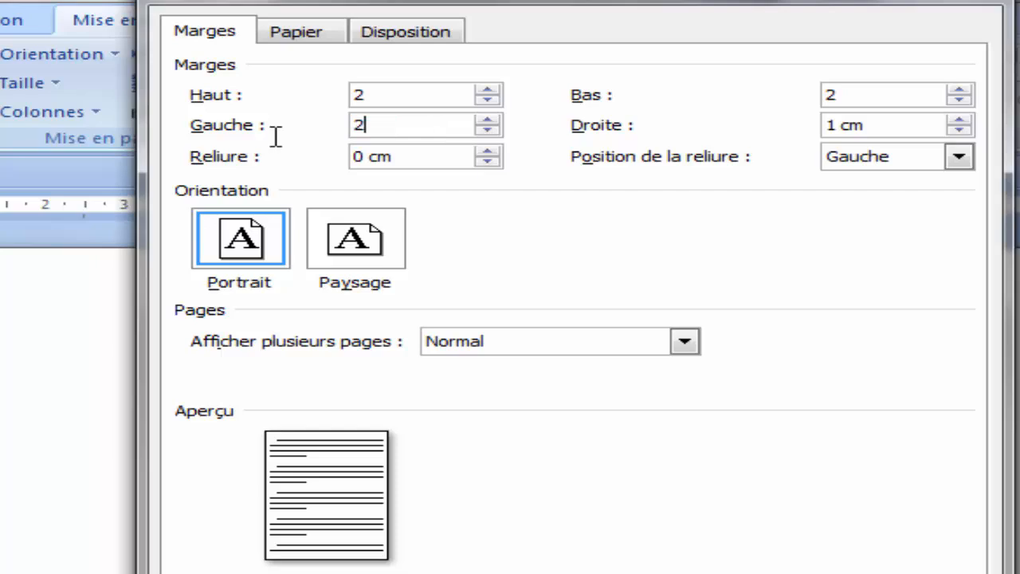
key("Tab")
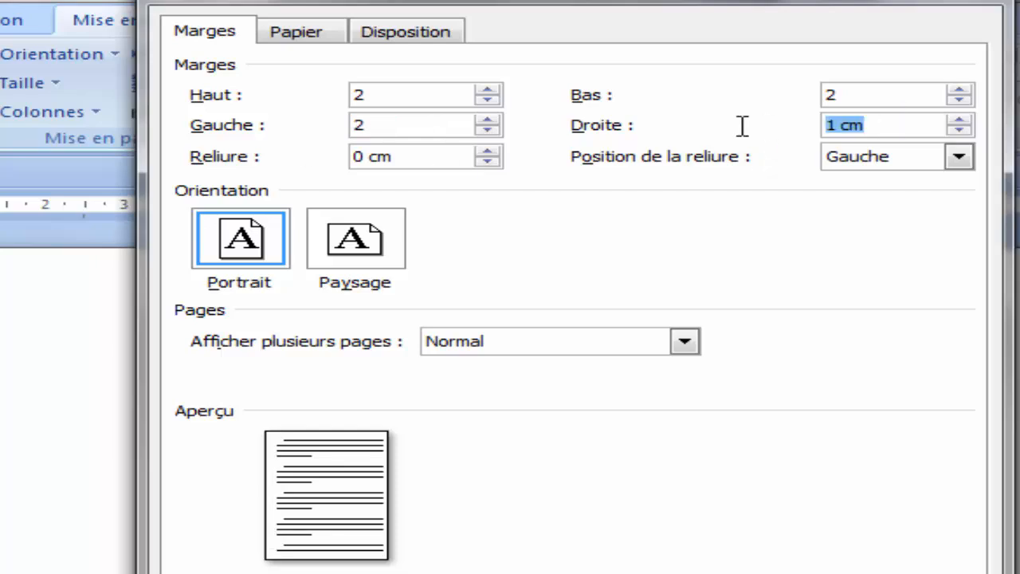
type("2")
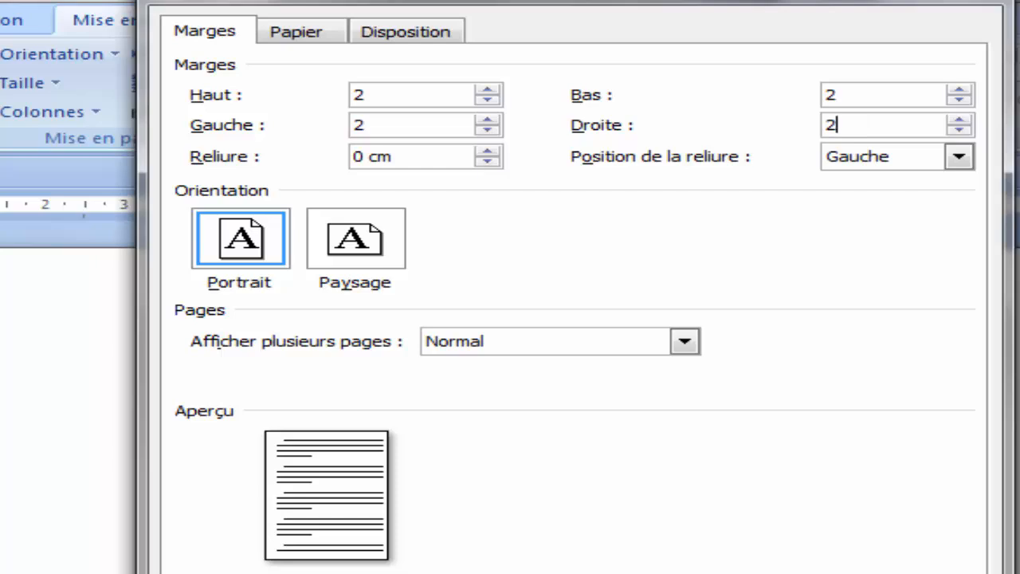
key("Return")
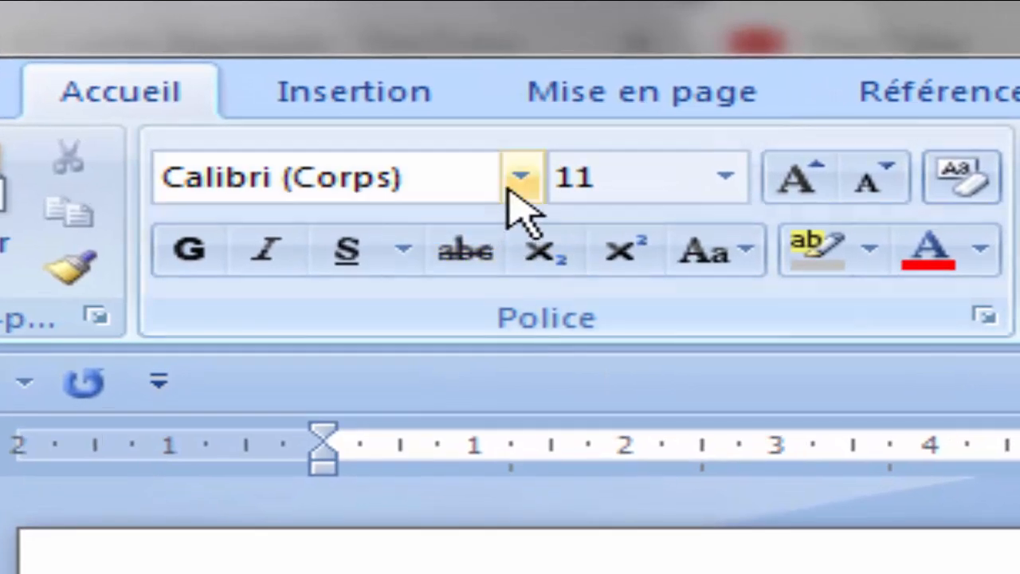
Step: Choose Times New Roman as the font and set the font size to 28
left_click(515, 149)
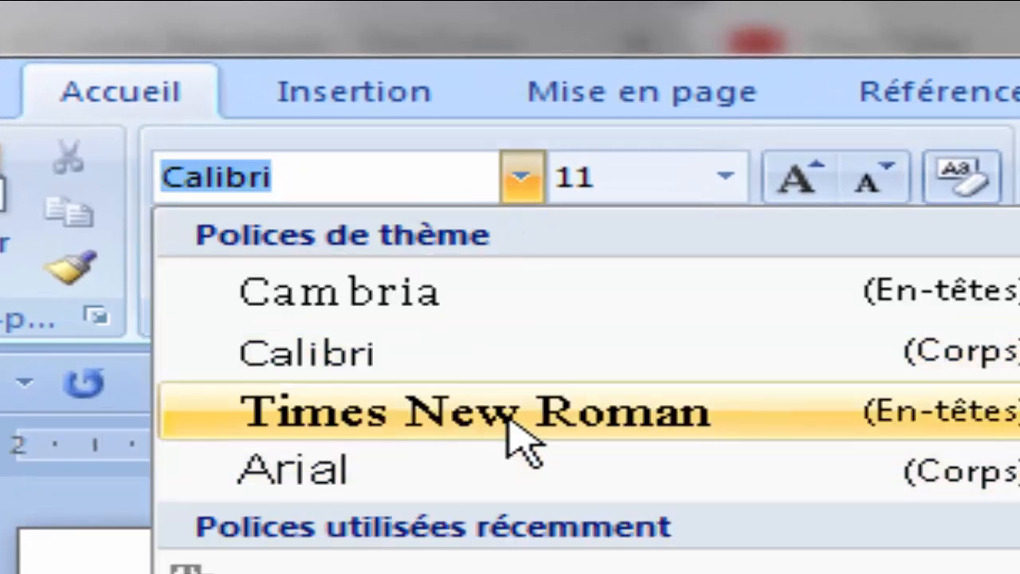
left_click(515, 434)
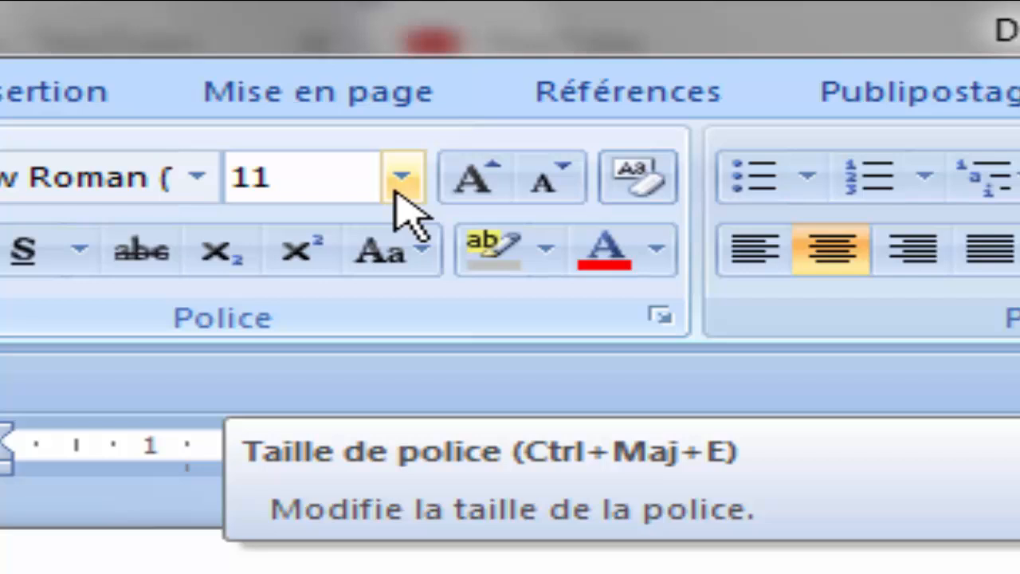
left_click(398, 188)
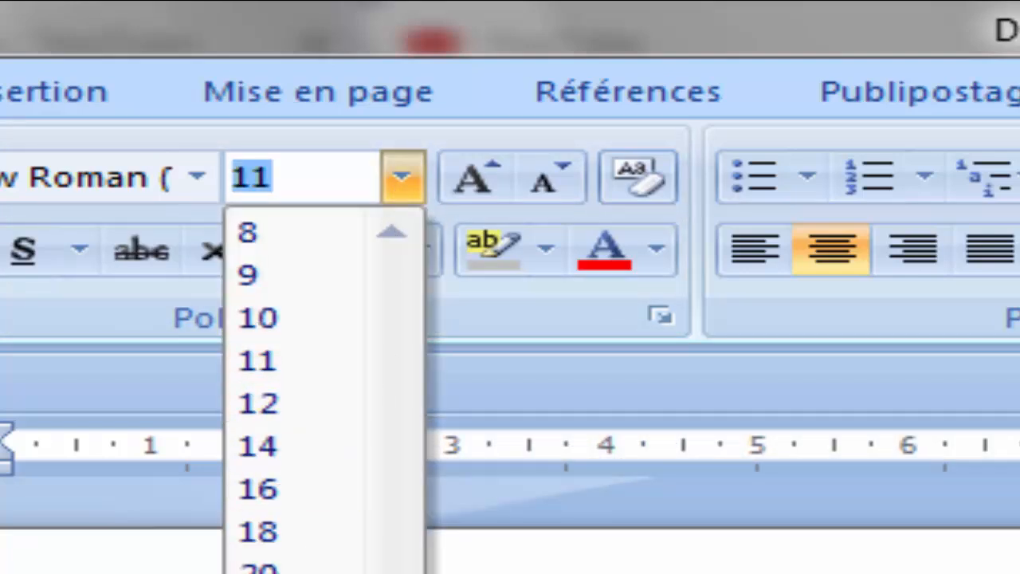
type("28")
key("Return")
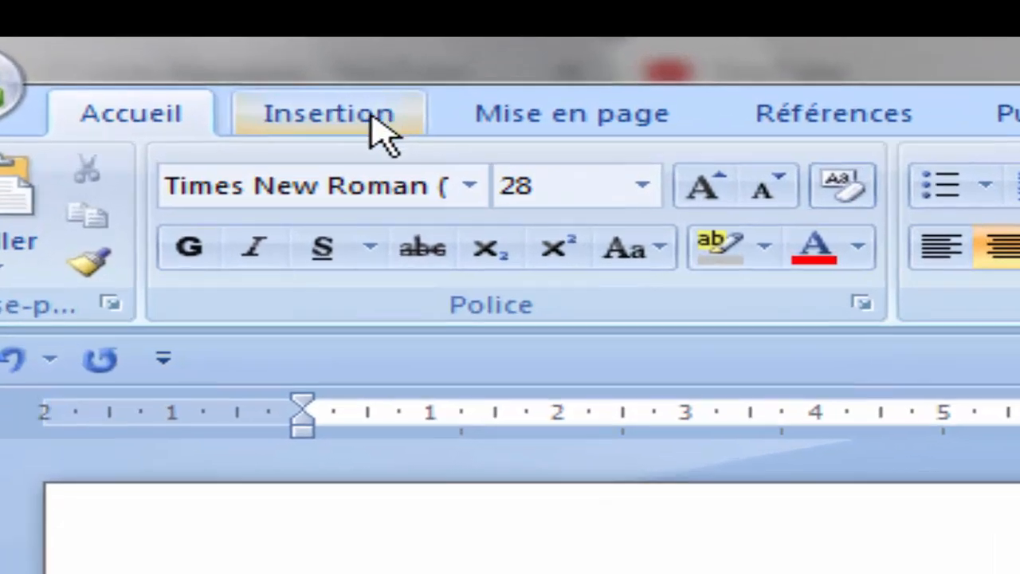
Step: Insert a 2×2 table from the Insertion tab's Tableau grid
left_click(370, 123)
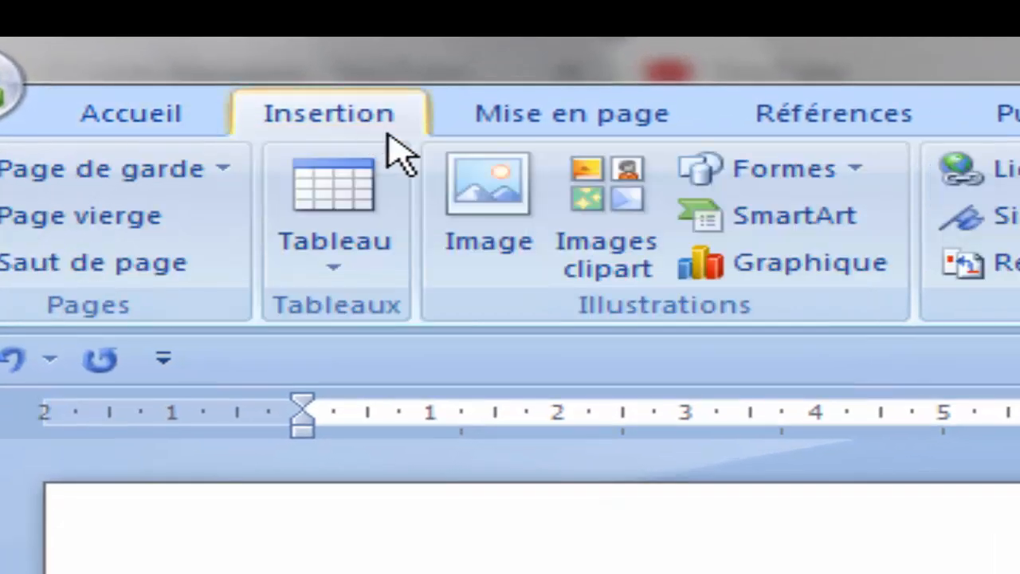
left_click(365, 271)
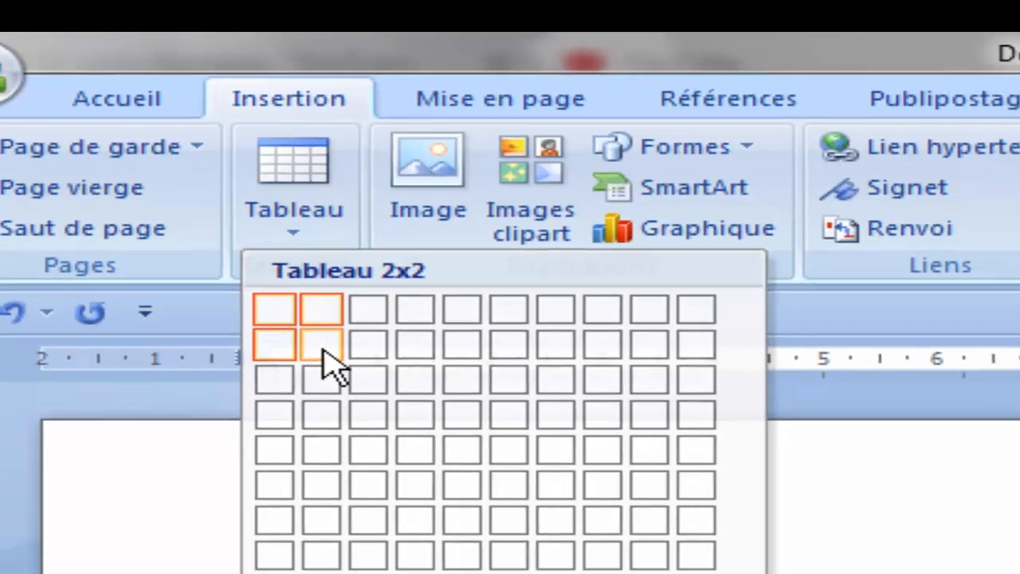
left_click(369, 402)
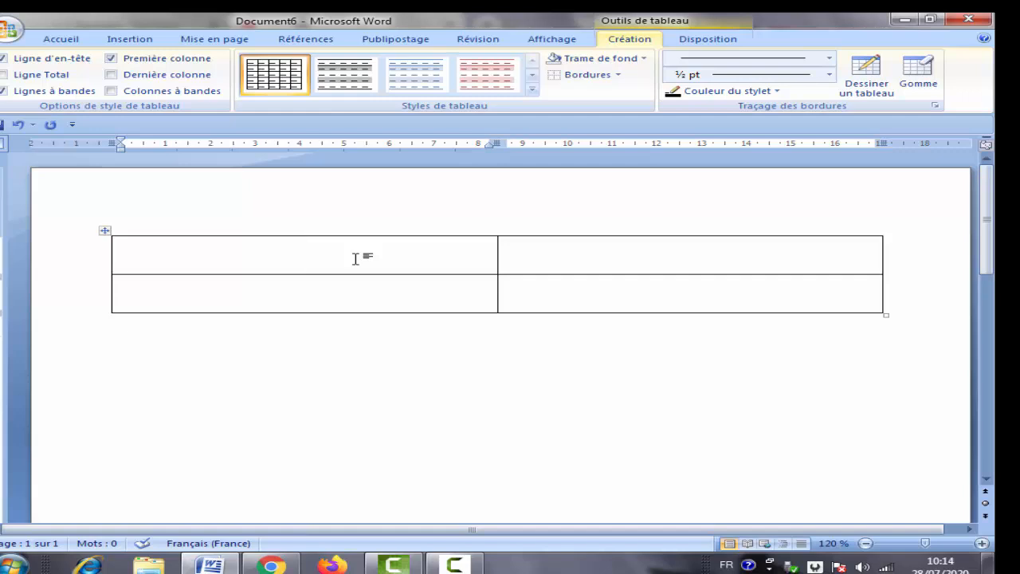
scroll(381, 44, "up", 6)
scroll(381, 43, "up", 1)
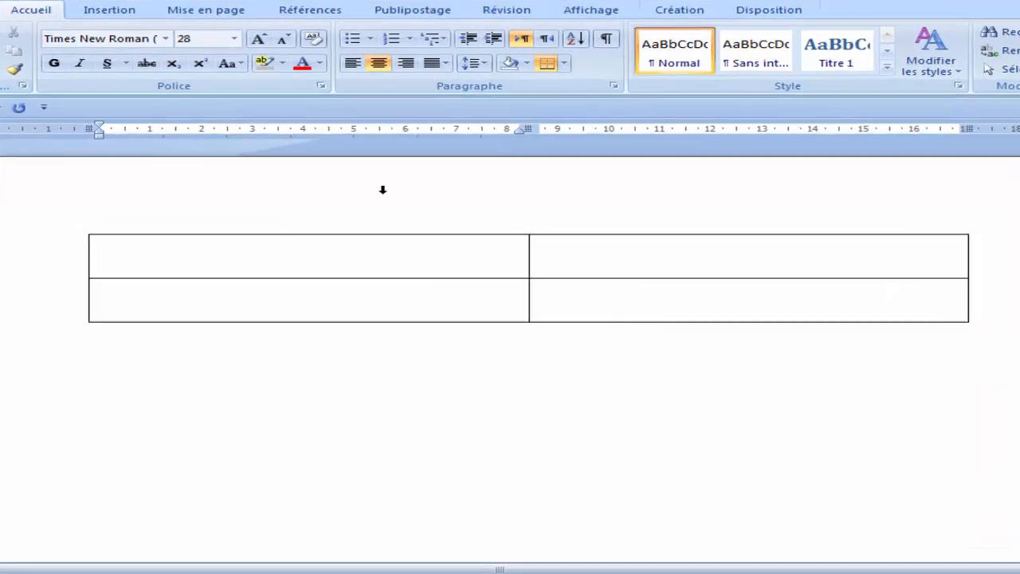
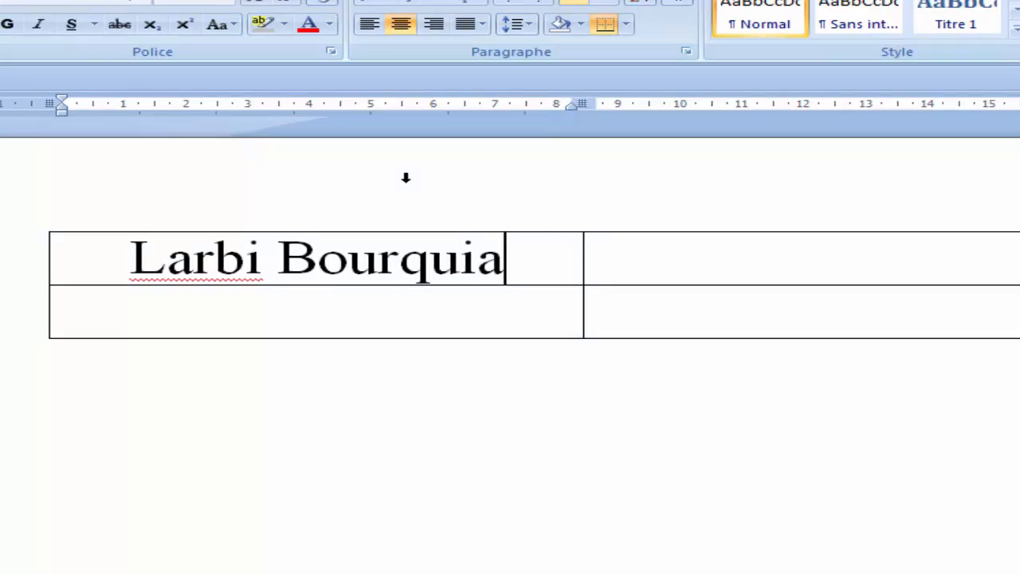
Step: In the top-left cell, type the sender's full name and 'adresse' on separate lines
key("Return")
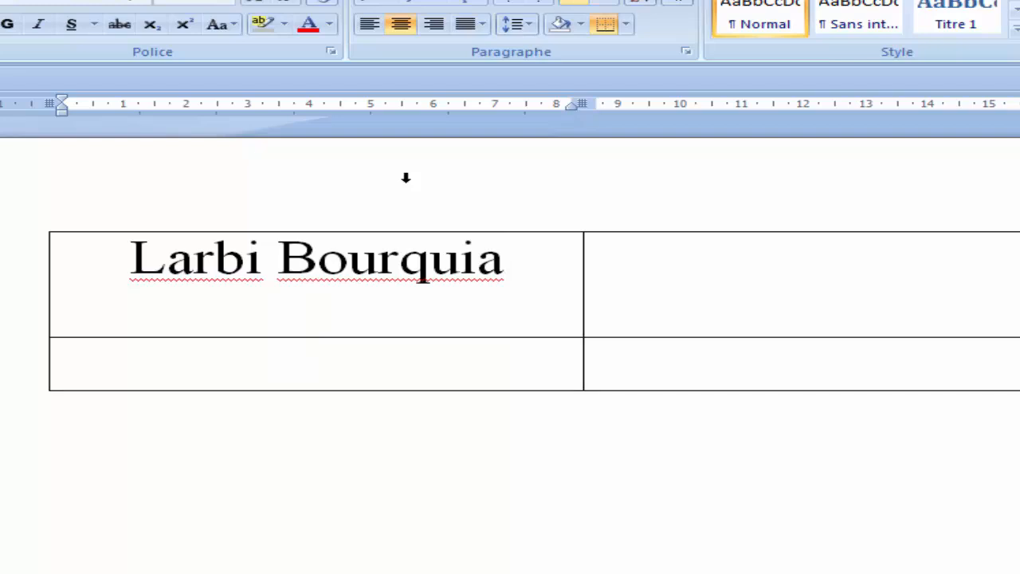
type("adresse")
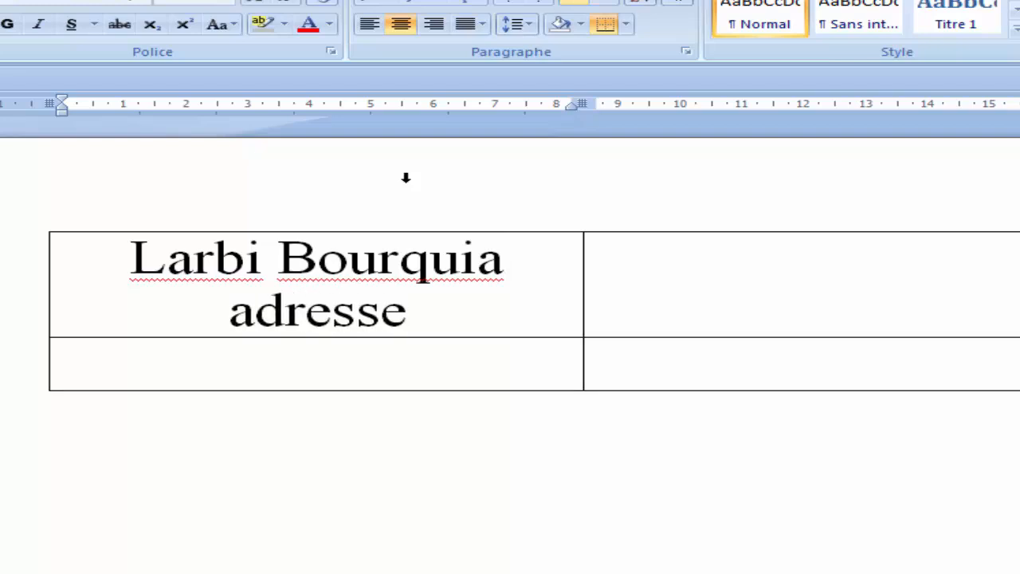
key("Return")
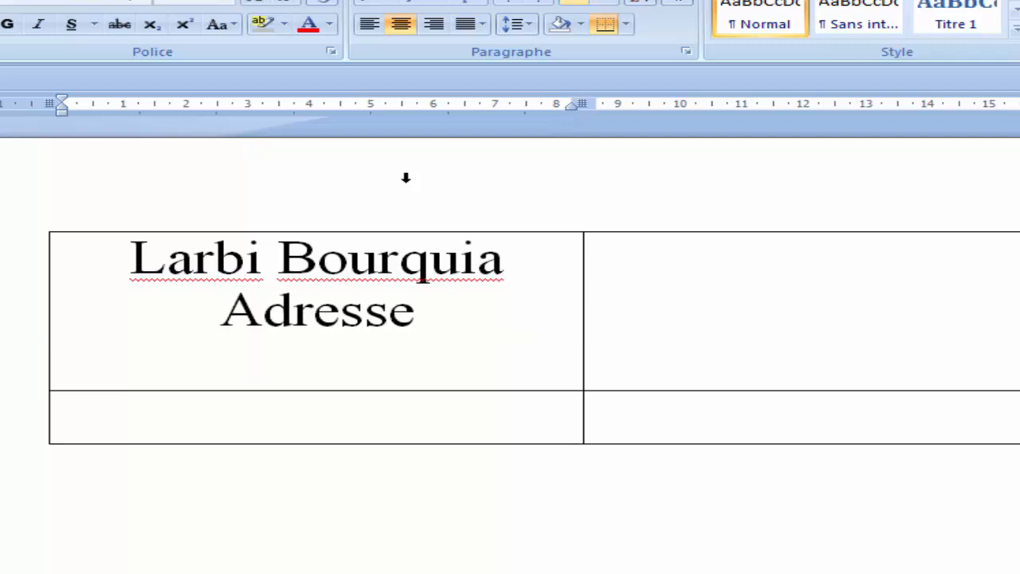
Step: Add the lines 'e-mail : .....' and 'GSM :' below, correcting the stray hyphen and colons
type("e-mail-")
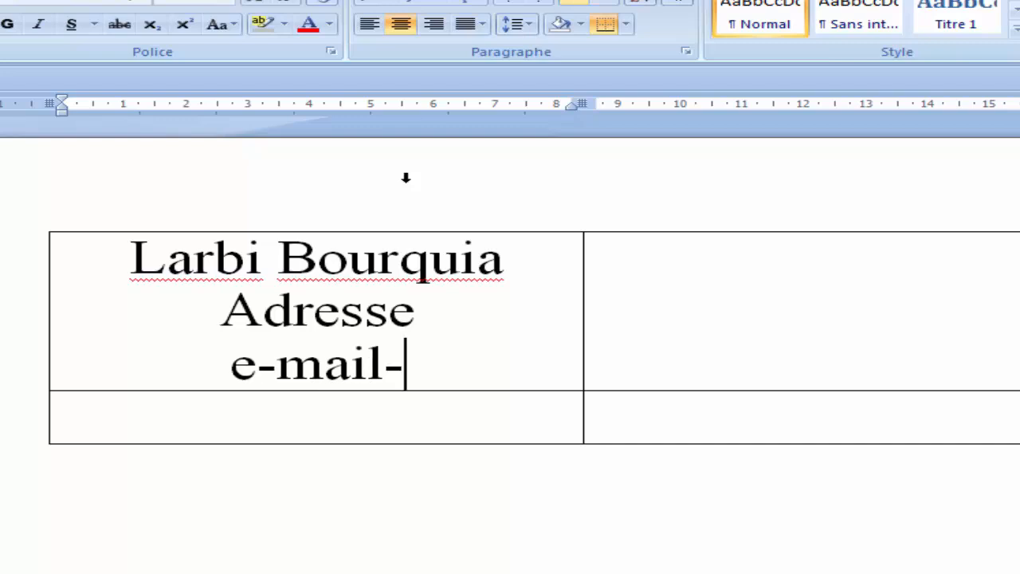
type(" :::")
key("BackSpace")
key("BackSpace")
key("BackSpace")
type(".....")
key("Left")
key("Left")
key("Left")
key("Left")
key("Left")
key("Left")
key("Left")
key("Left")
key("Delete")
type(":")
key("End")
key("Return")
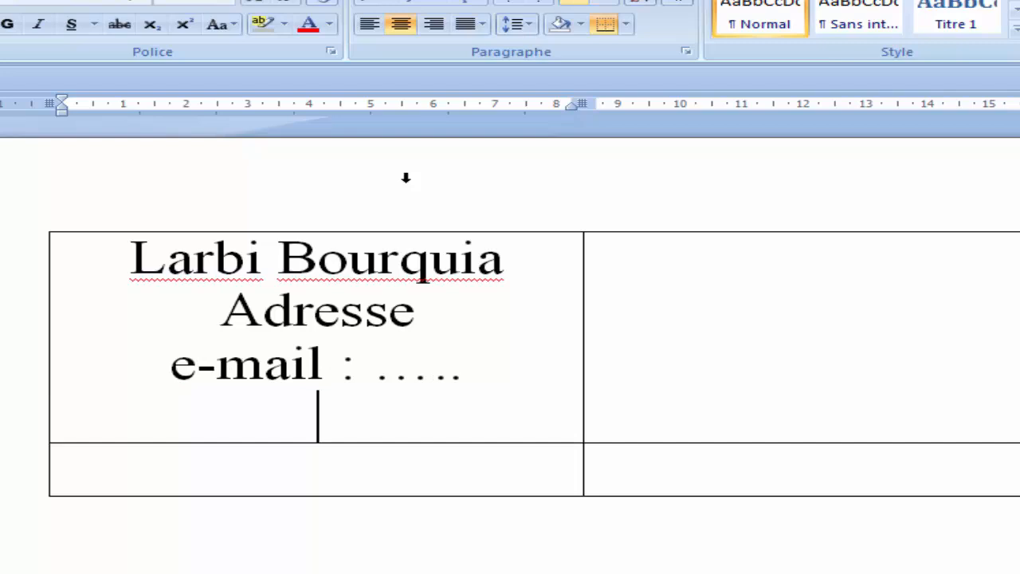
type("GSM :")
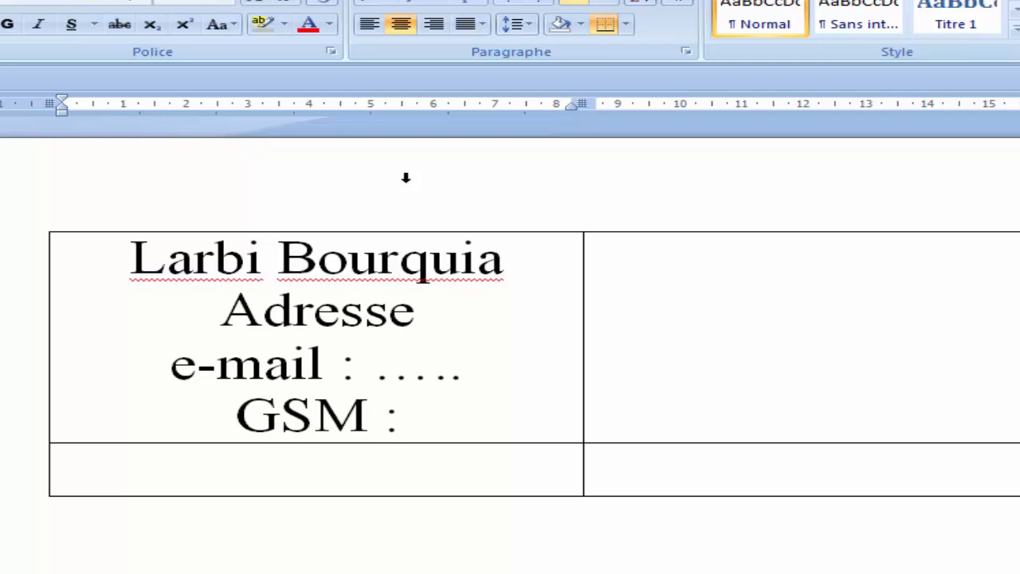
left_click(959, 266)
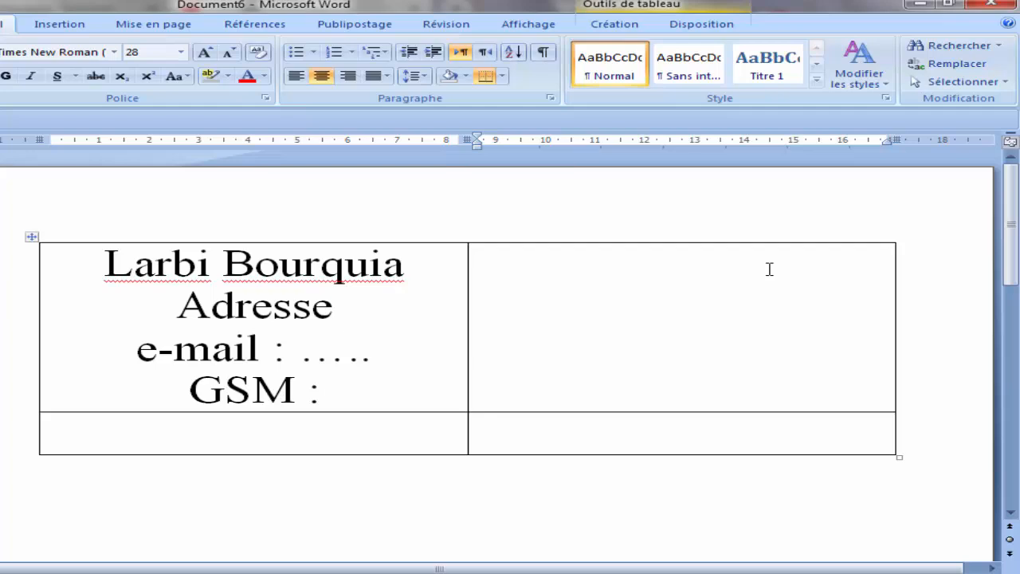
Step: Type 'Paris le 28/07/2020' in the top-right table cell
type("Pari")
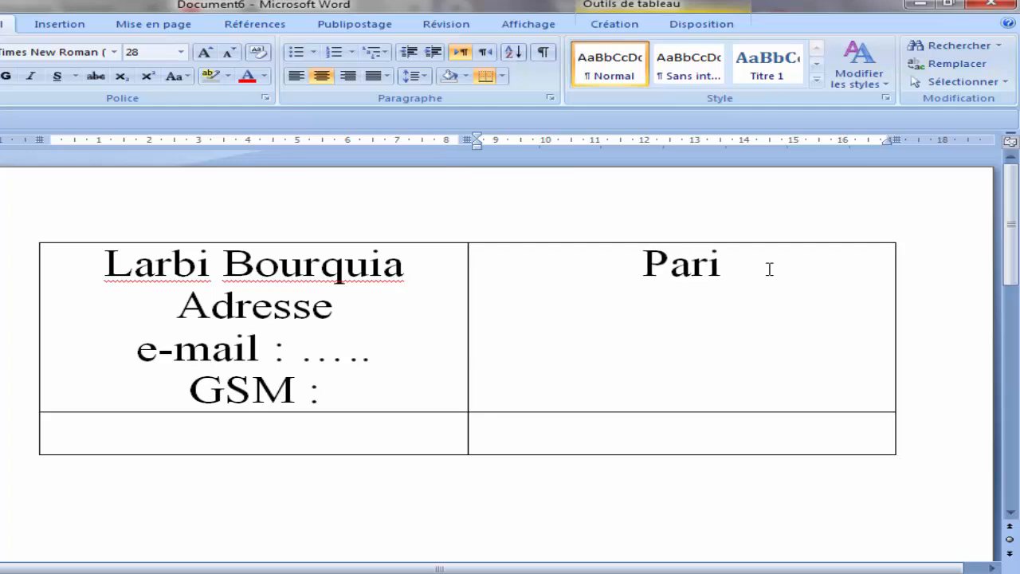
type("s le ")
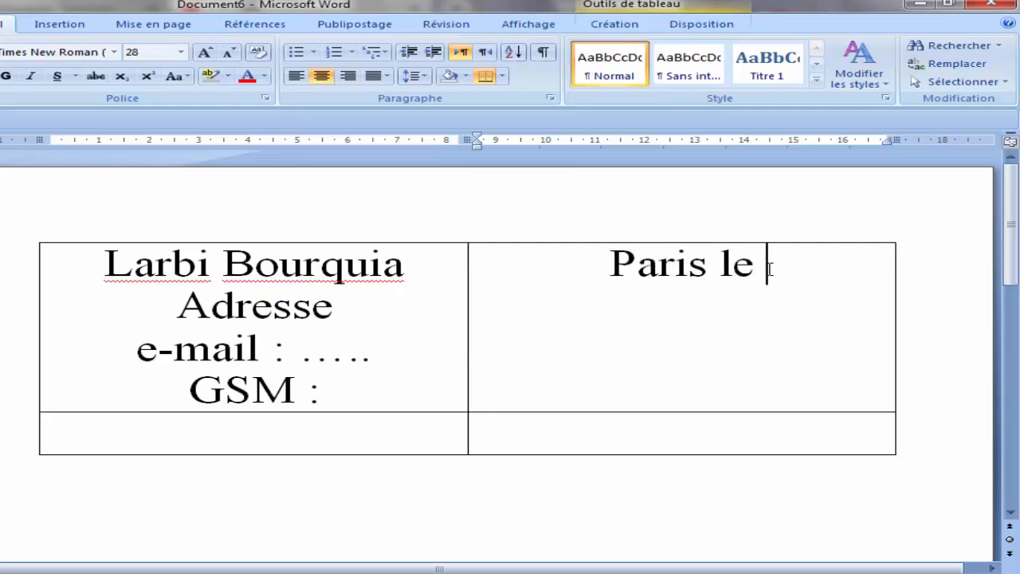
type("28/")
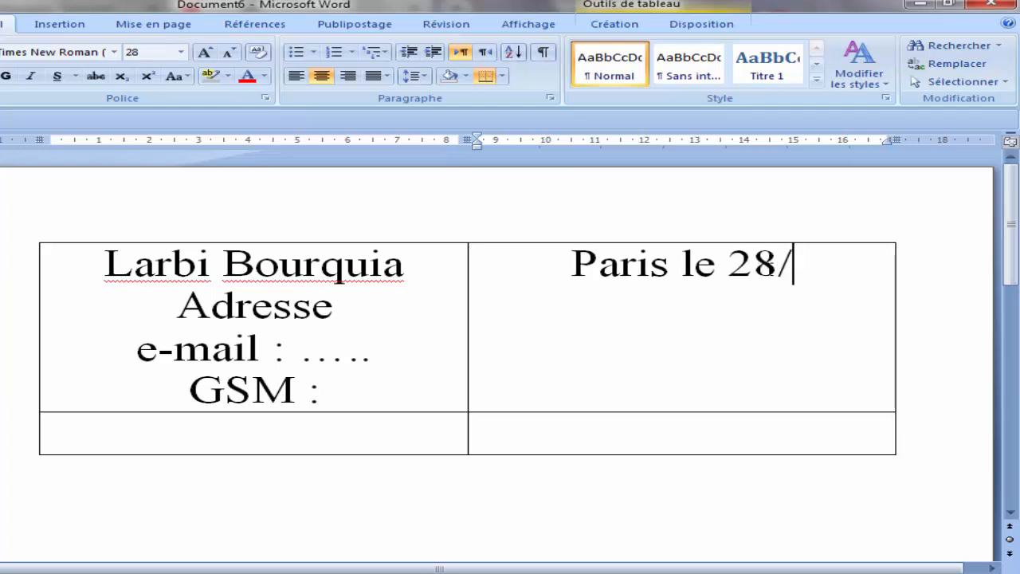
type("07/")
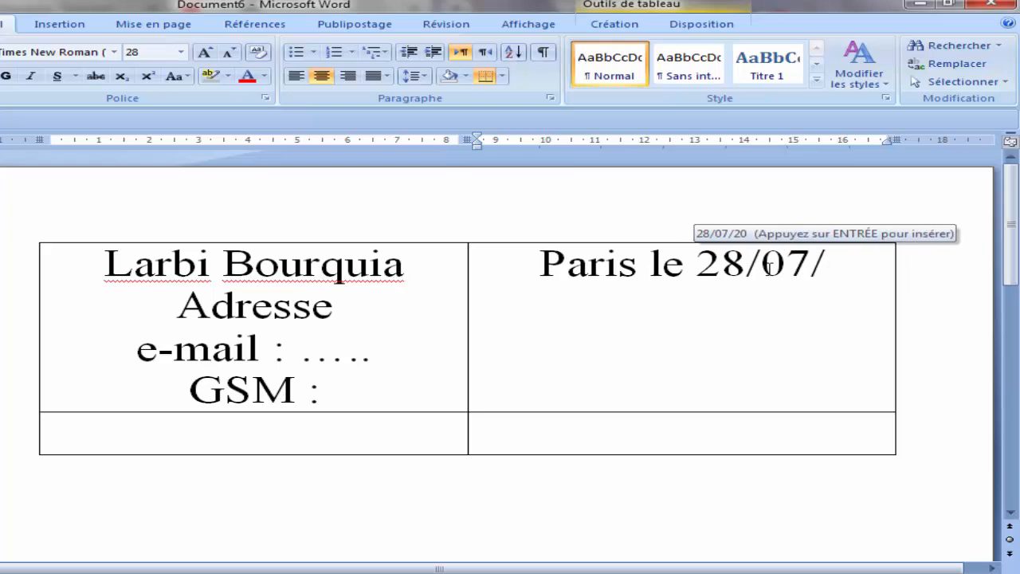
type("2020")
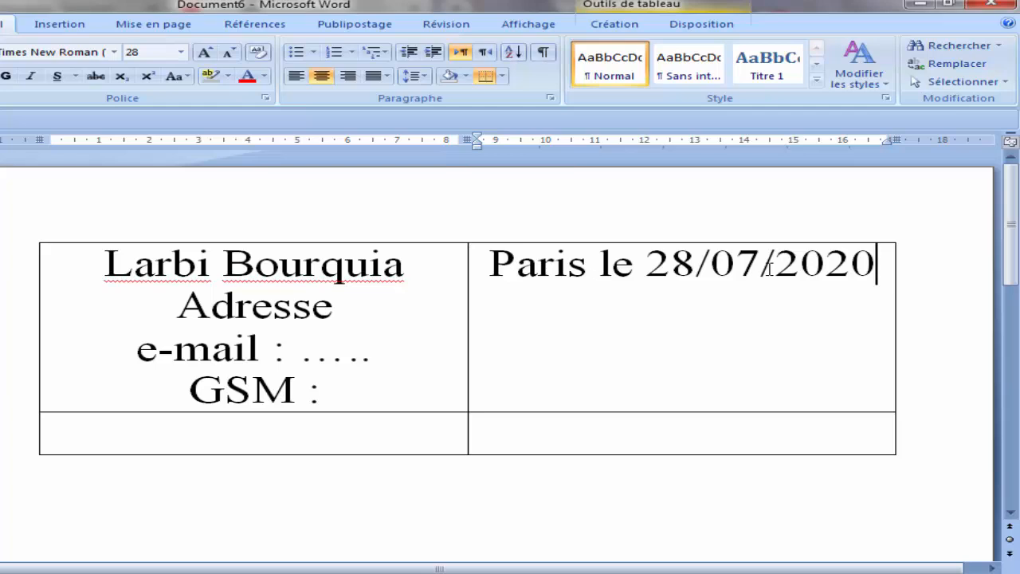
left_click(542, 438)
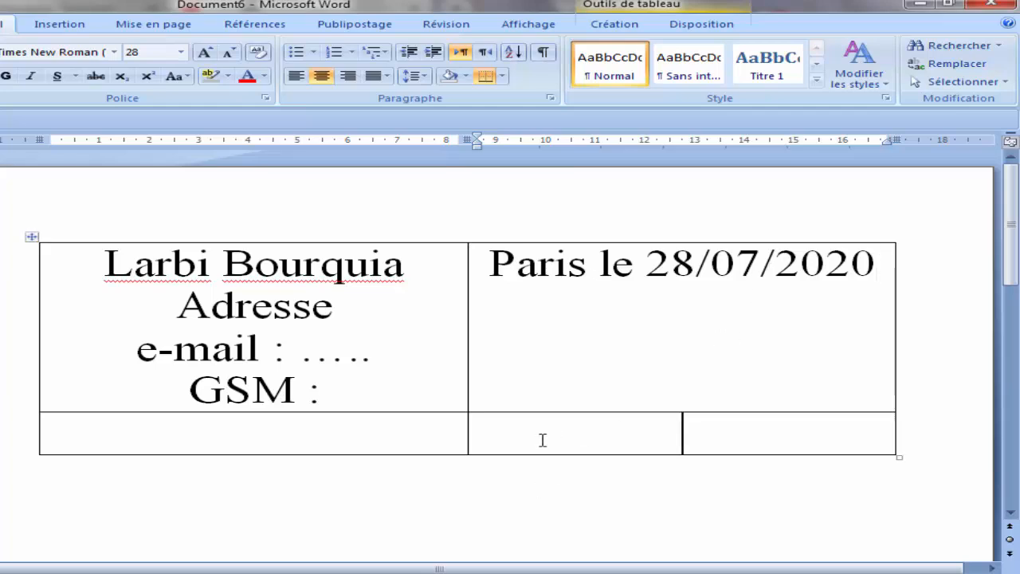
Step: Type 'A' and, on the next line, 'Monsieur le directeur' in the bottom-right cell
scroll(542, 441, "down", 1)
type("A")
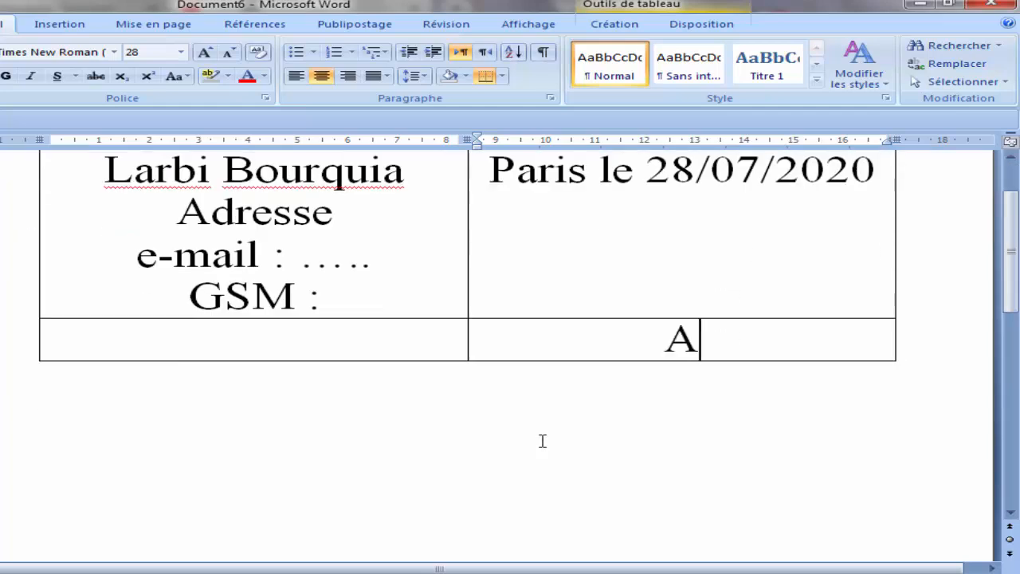
key("Return")
type("M")
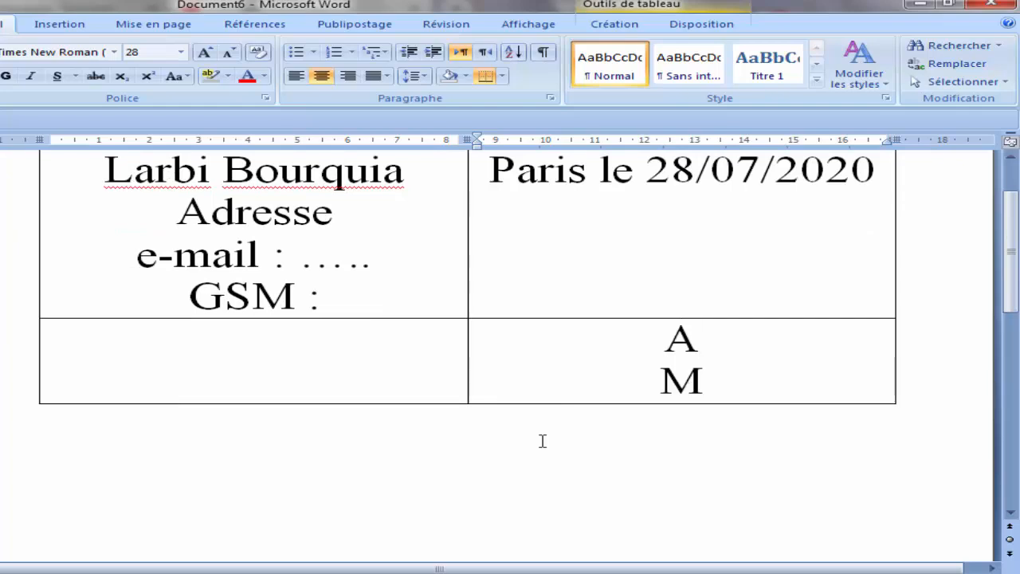
type("onsieur")
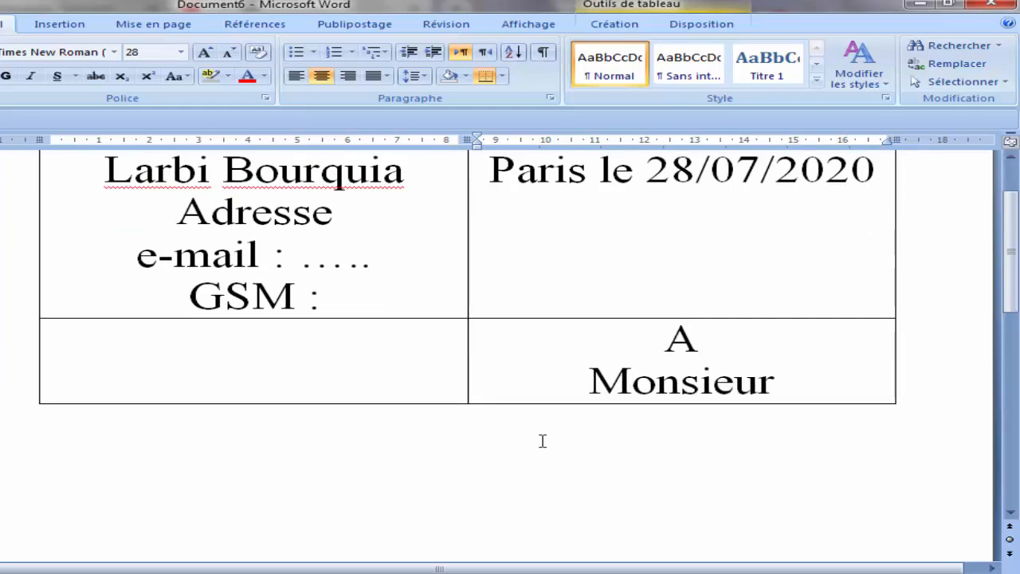
type(" le direct")
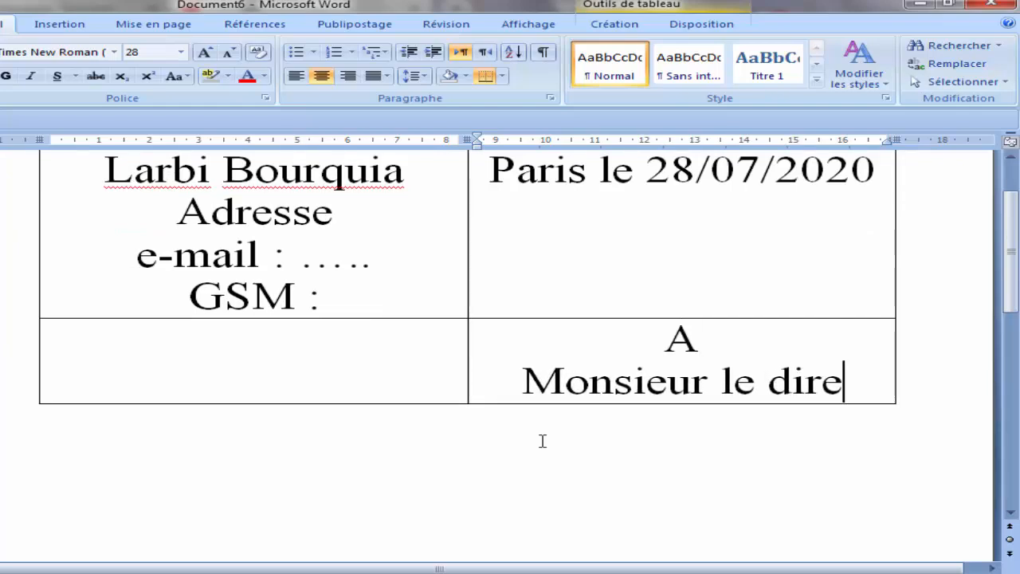
type("eur")
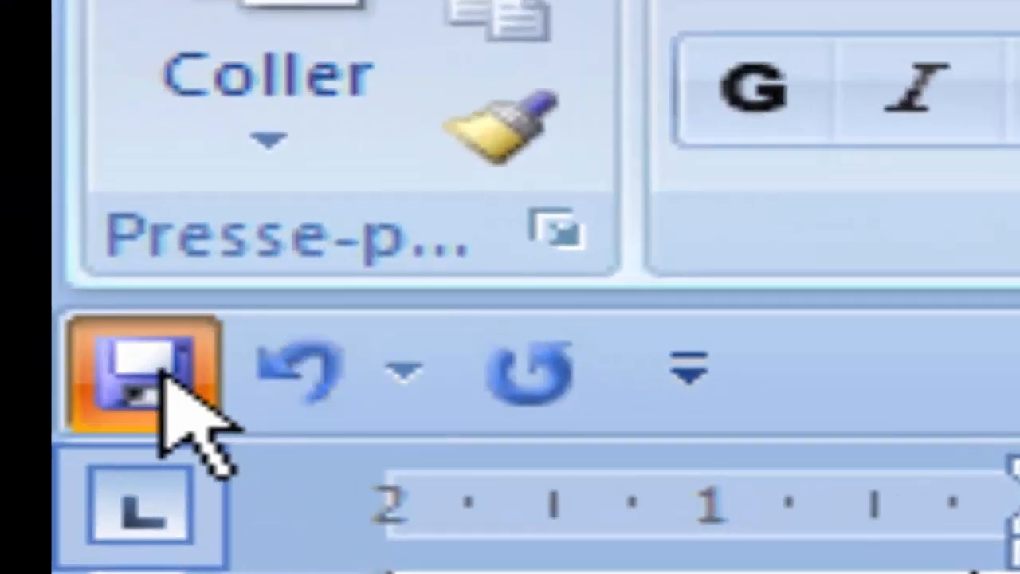
Step: Save the document from the Quick Access Toolbar under the sender's name
left_click(14, 109)
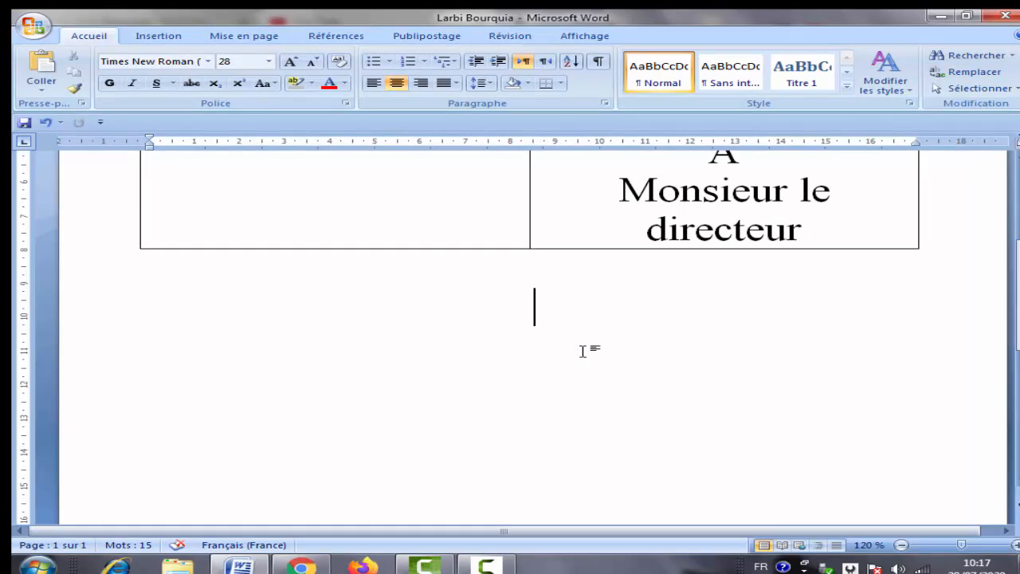
Step: Below the table, left-align and type 'objet : demande d'emploi', then begin 'Monsieur, J’ai l’honneur de solli'
left_click(373, 83)
type("ob")
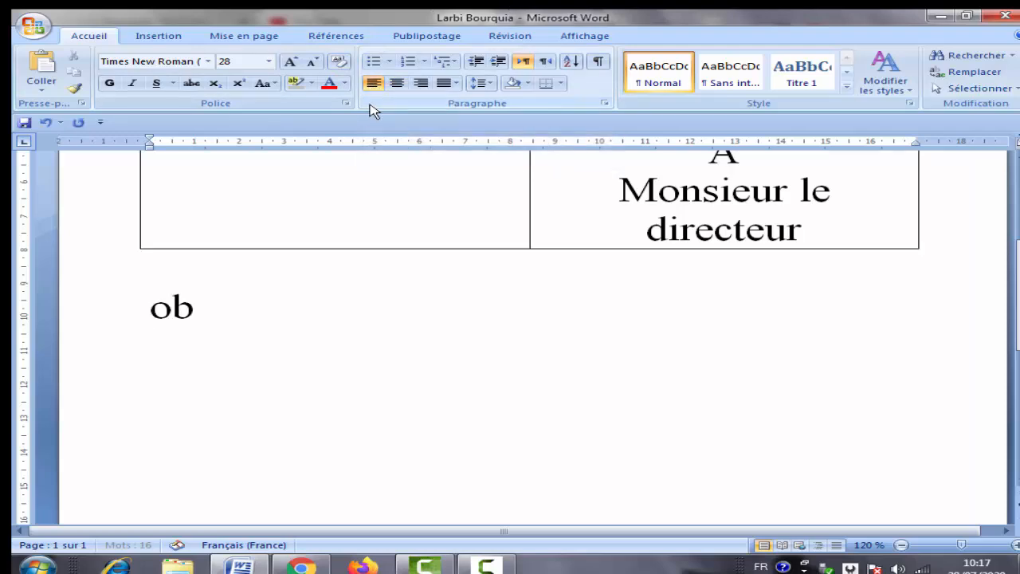
type("jet :")
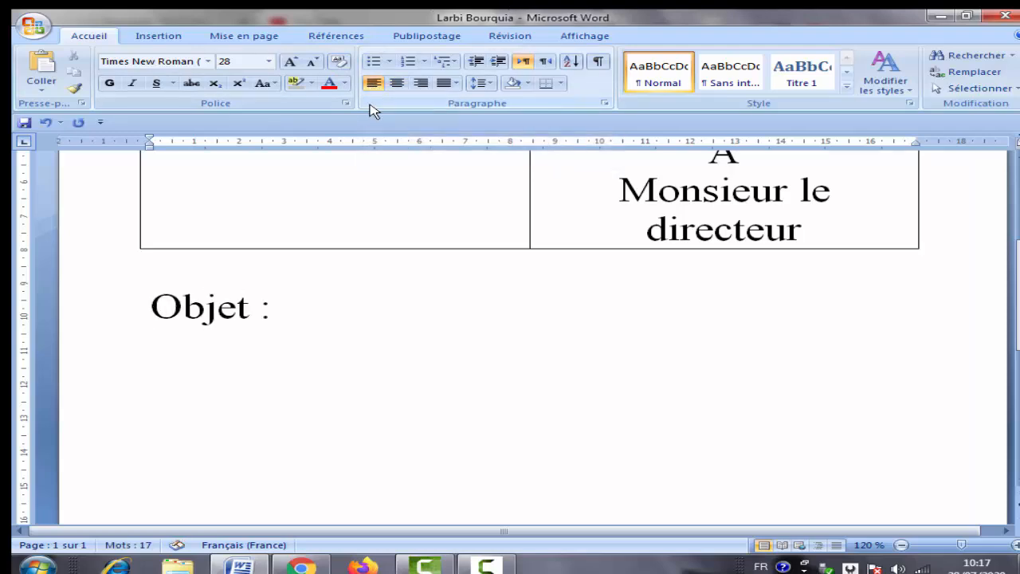
type(" demande")
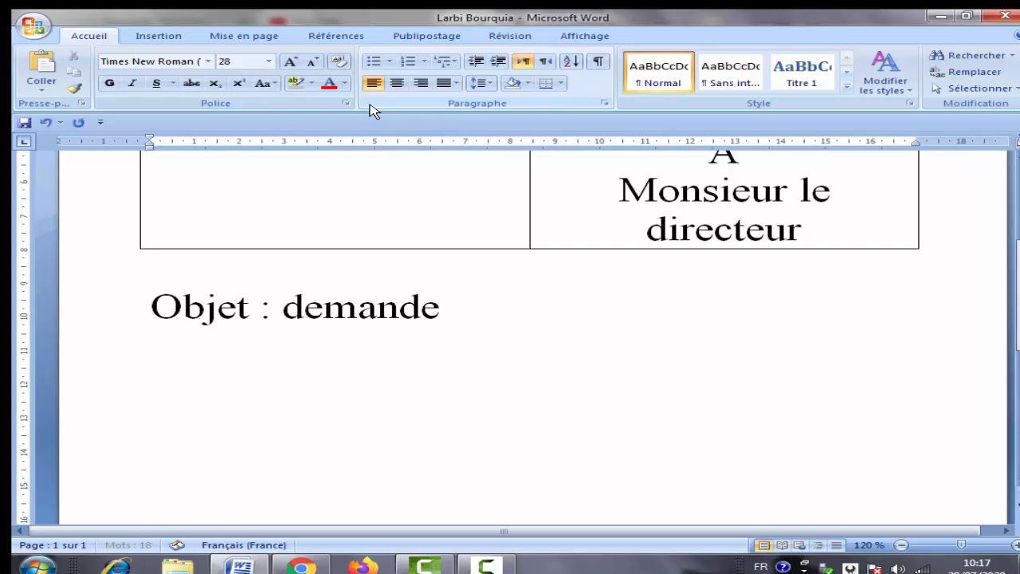
type(" d'emploi")
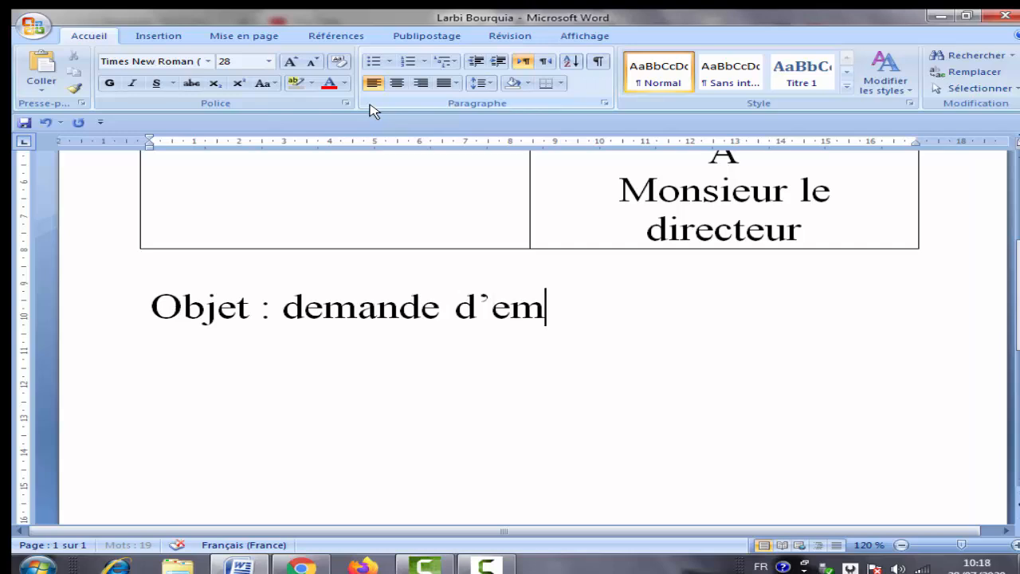
key("Return")
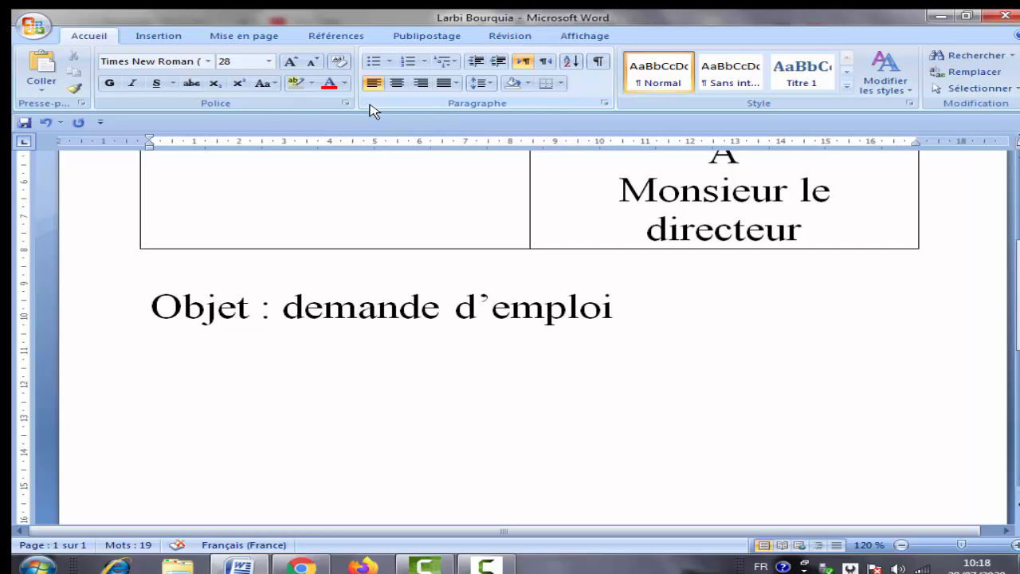
type("Monsieur, ")
type("J’ai l’honneur")
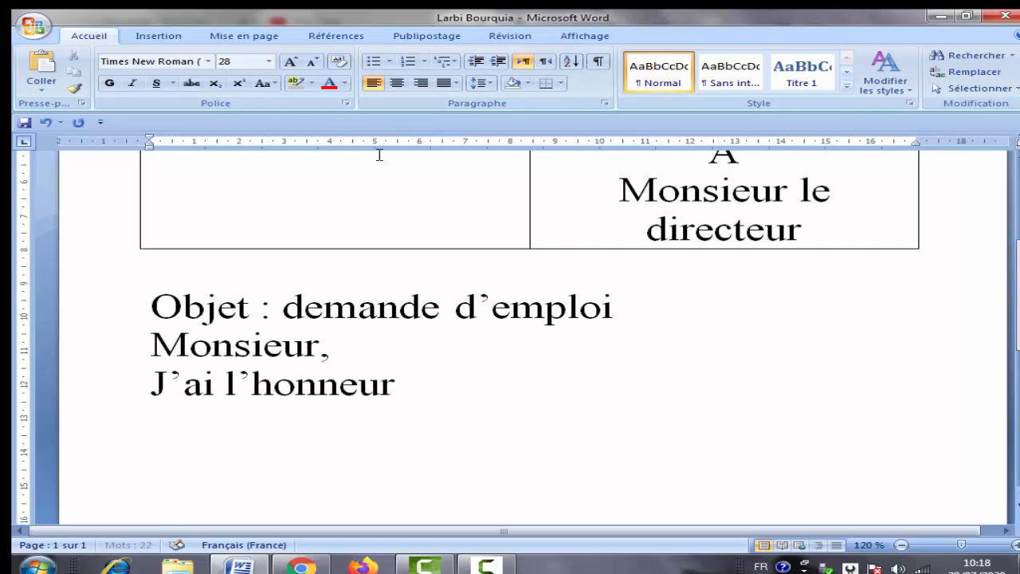